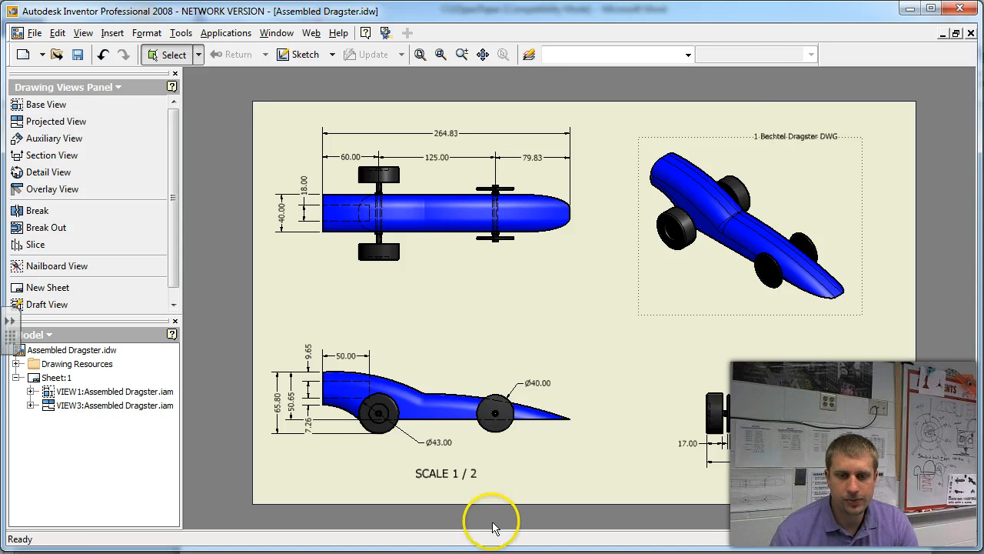
# Compare the dragster drawing's length, axle spacing and body width dimensions with the CO2 Car Drawing Specifications Checklist in Word.
pyautogui.click(493, 552)
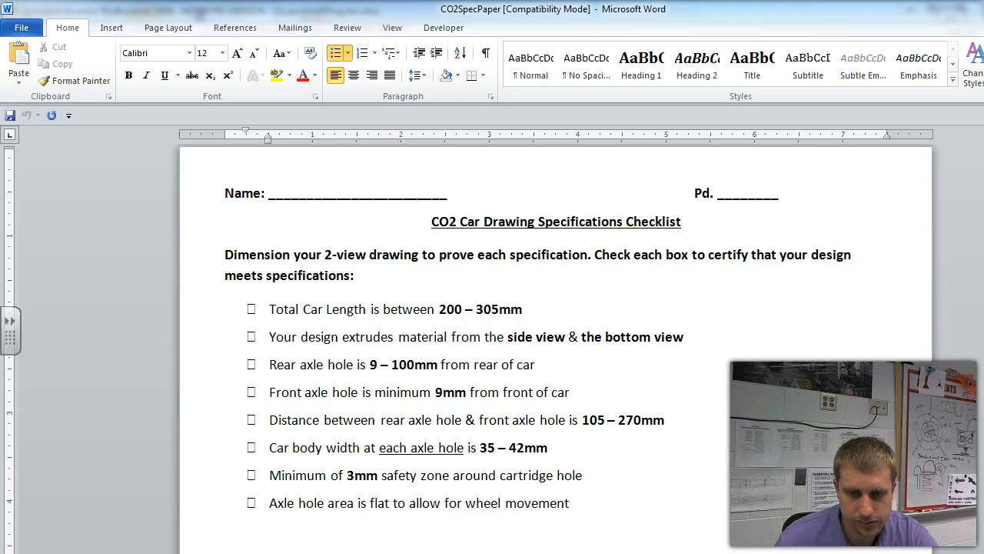
pyautogui.hotkey('alt', 'Tab')
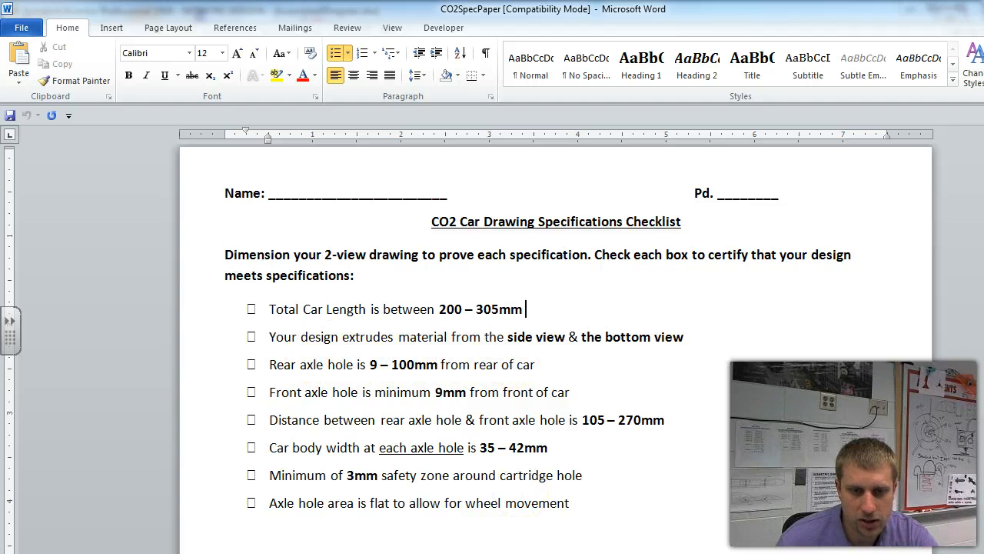
pyautogui.hotkey('alt', 'Tab')
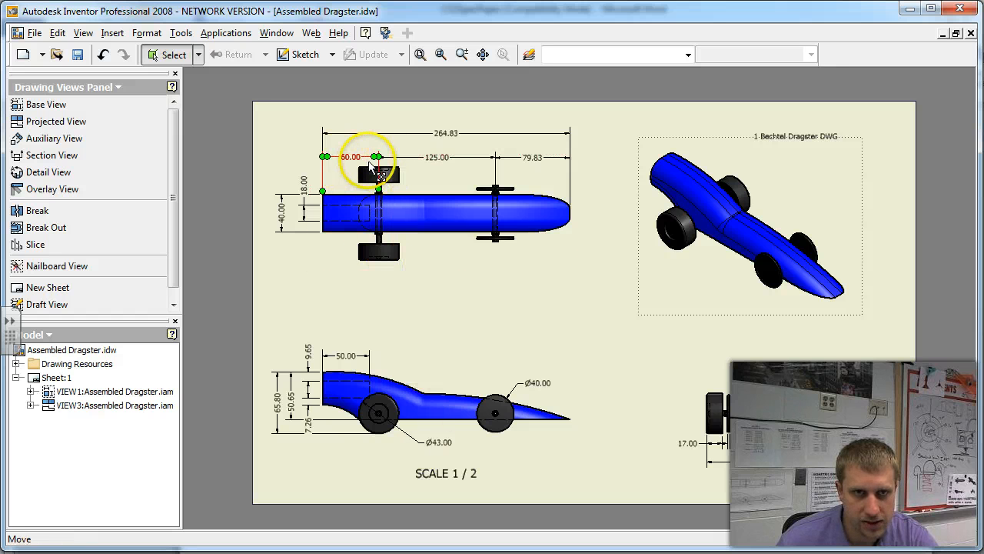
pyautogui.hotkey('alt', 'Tab')
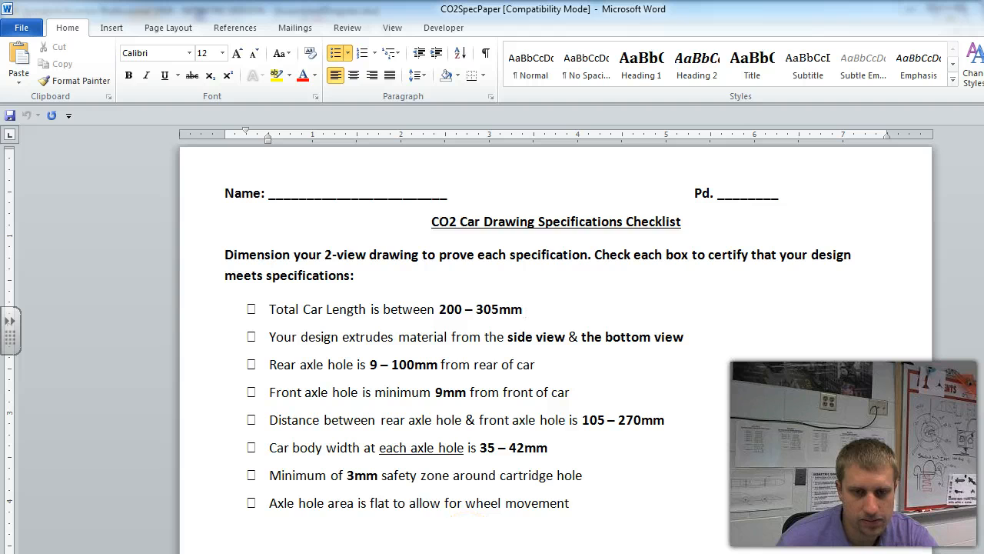
pyautogui.hotkey('alt', 'Tab')
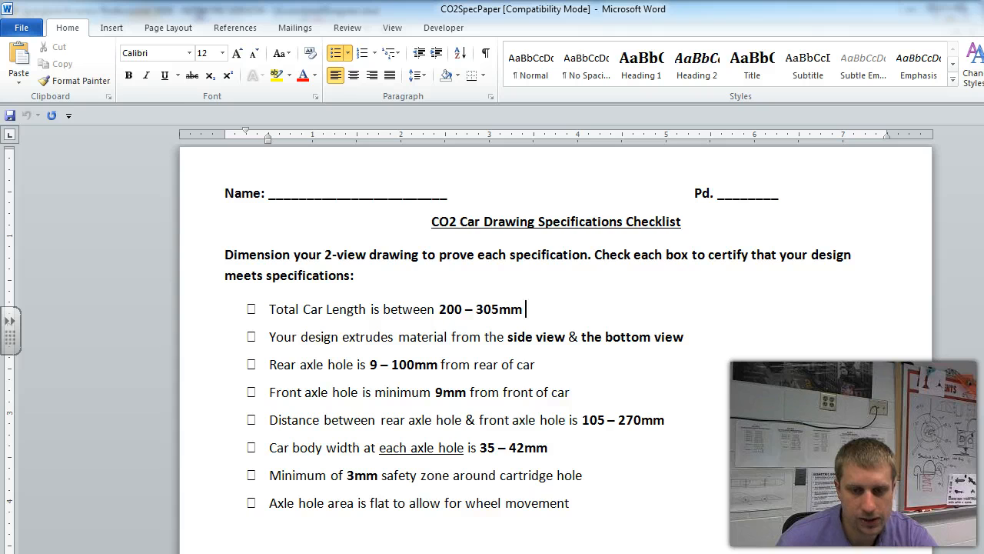
pyautogui.hotkey('alt', 'Tab')
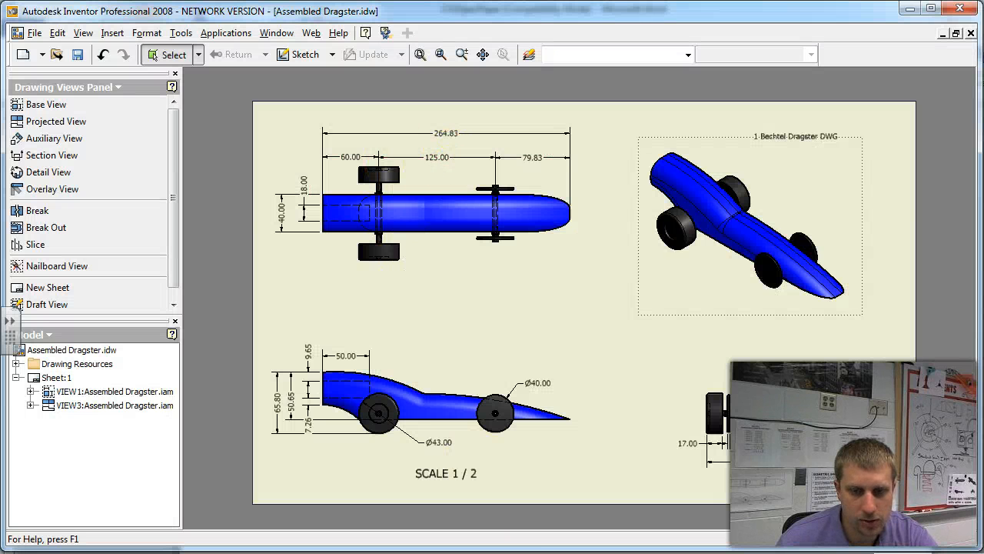
pyautogui.hotkey('alt', 'Tab')
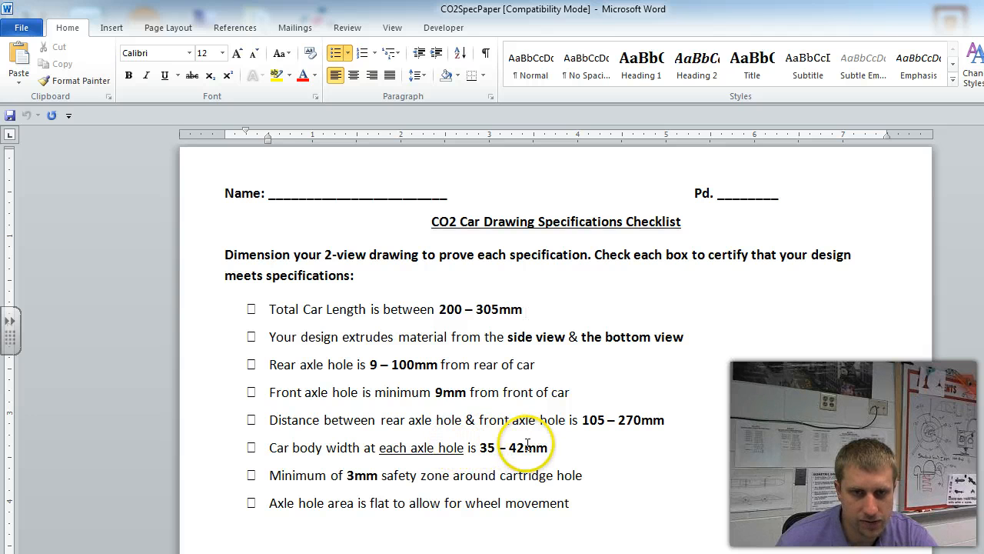
pyautogui.hotkey('alt', 'Tab')
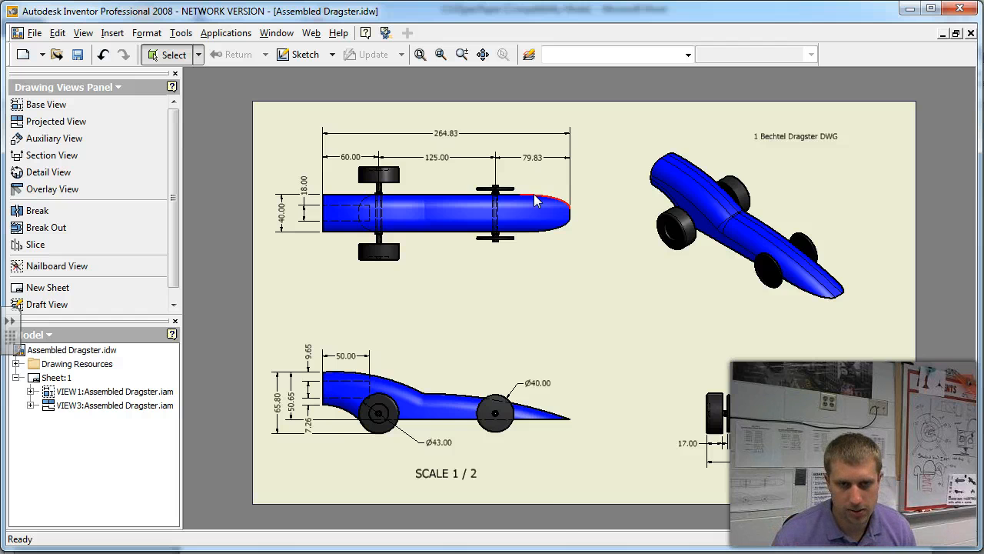
pyautogui.click(536, 552)
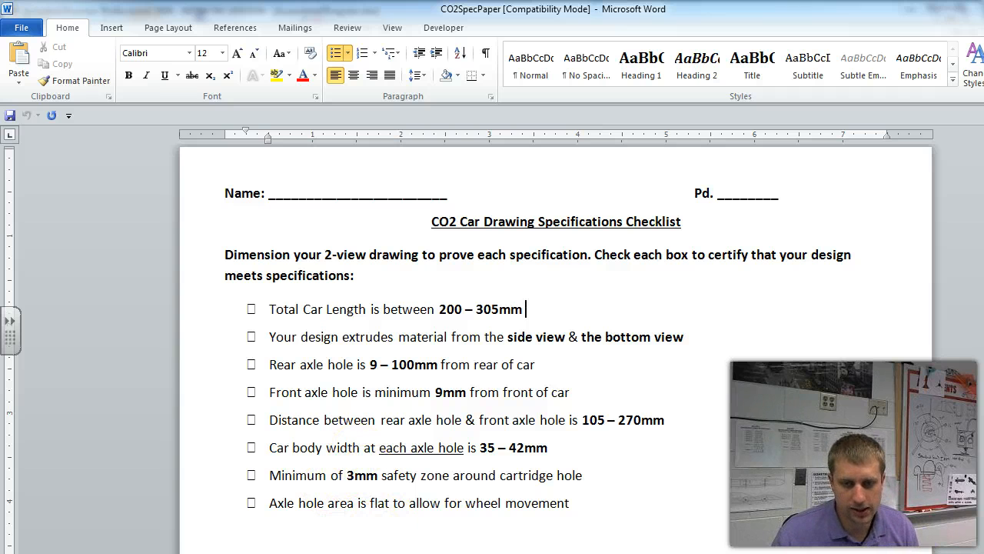
# Back in Inventor, add a vertical dimension from the body's upper edge to the cartridge hole's upper hidden line in the top view.
pyautogui.click(505, 553)
pyautogui.scroll(2, 308, 185)
pyautogui.scroll(-4, 308, 184)
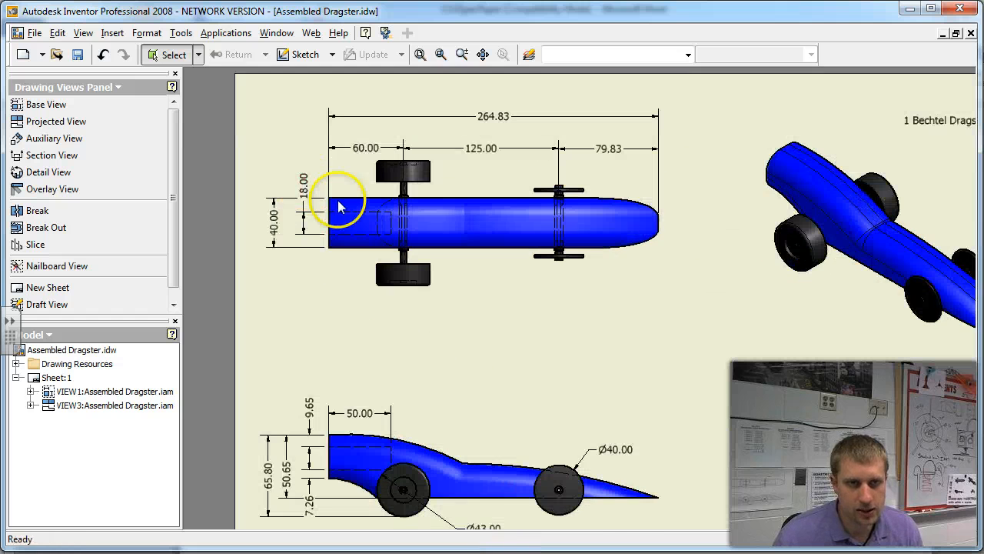
pyautogui.scroll(-3, 341, 208)
pyautogui.scroll(3, 342, 210)
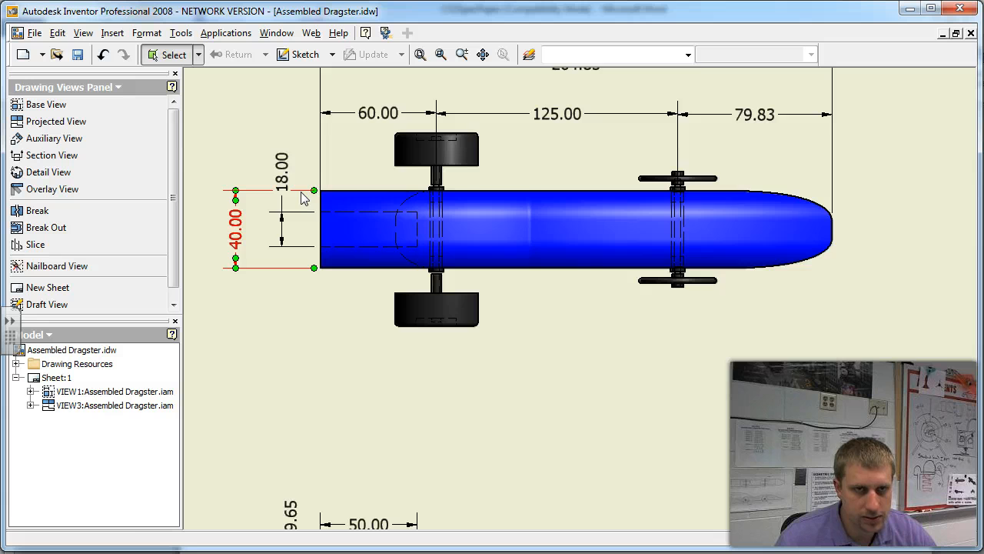
pyautogui.scroll(-3, 301, 191)
pyautogui.scroll(3, 324, 191)
pyautogui.scroll(2, 323, 198)
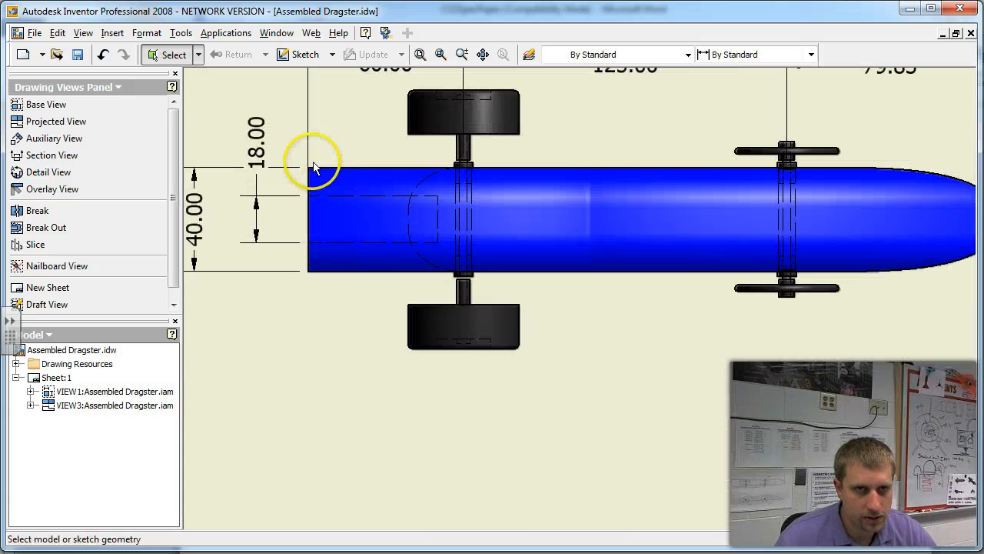
pyautogui.click(308, 173)
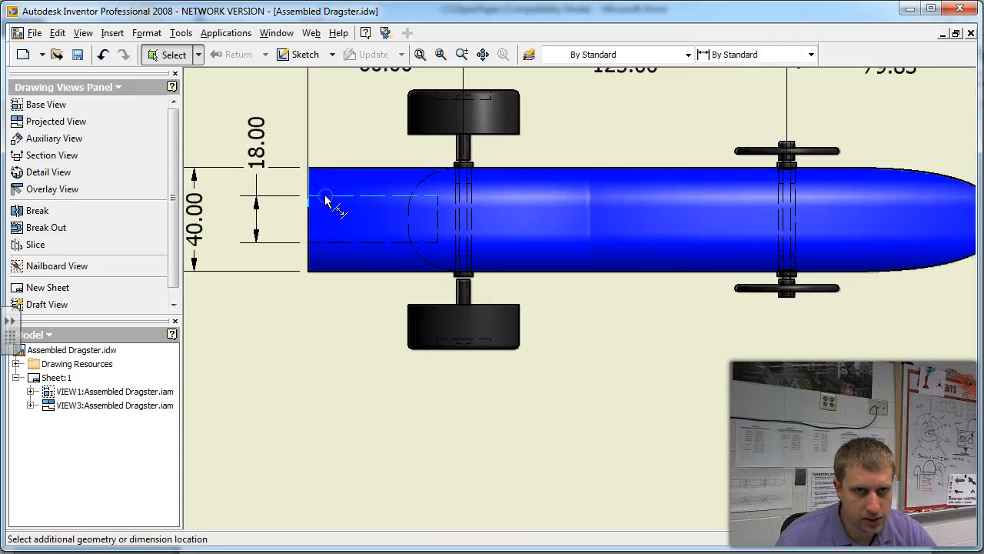
pyautogui.click(323, 198)
pyautogui.click(296, 186)
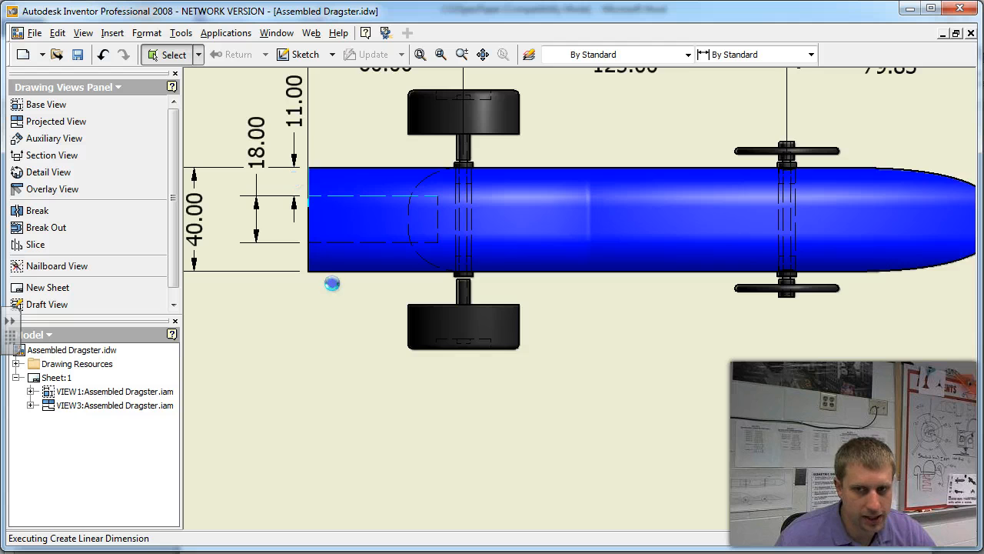
pyautogui.press('Escape')
# Examine the safety zone dimensions above and below the cartridge hole in the dragster's side view.
pyautogui.scroll(-3, 331, 281)
pyautogui.scroll(5, 331, 283)
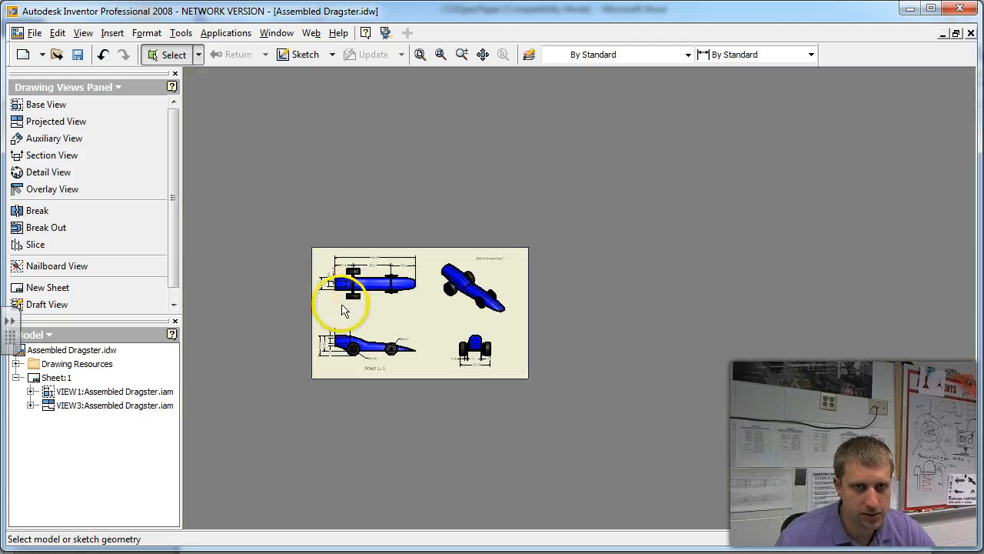
pyautogui.scroll(-5, 329, 323)
pyautogui.scroll(-1, 363, 331)
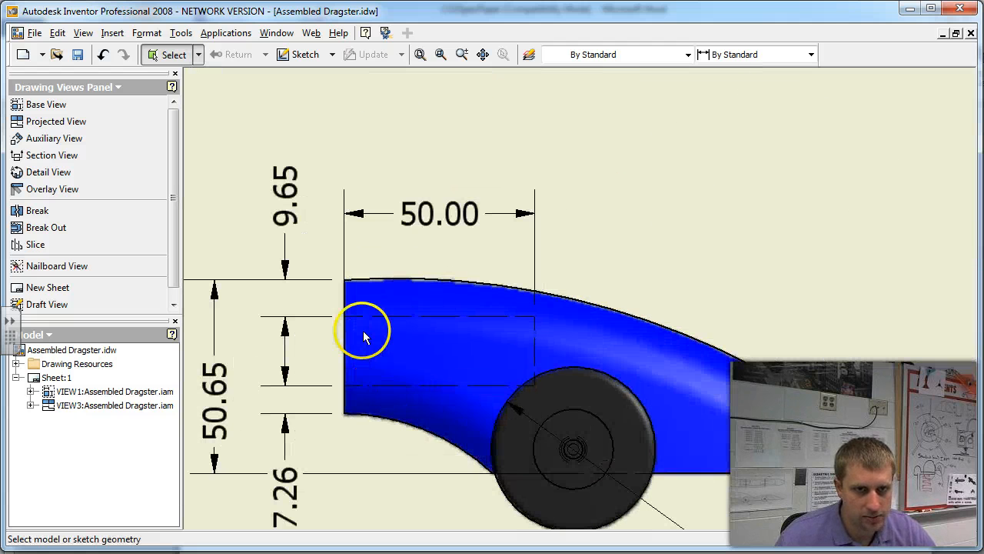
pyautogui.scroll(-1, 363, 331)
pyautogui.scroll(4, 363, 331)
pyautogui.scroll(3, 363, 330)
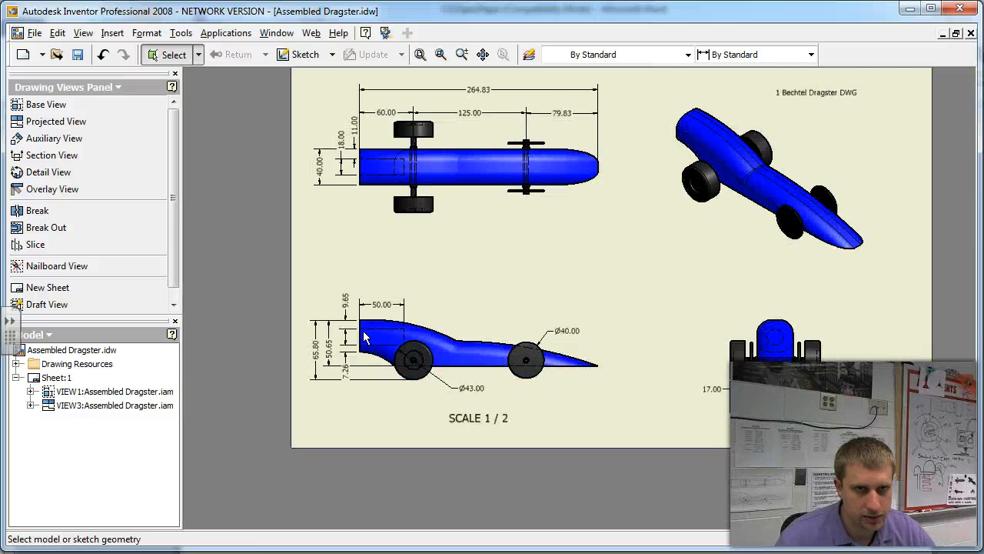
pyautogui.scroll(-5, 363, 331)
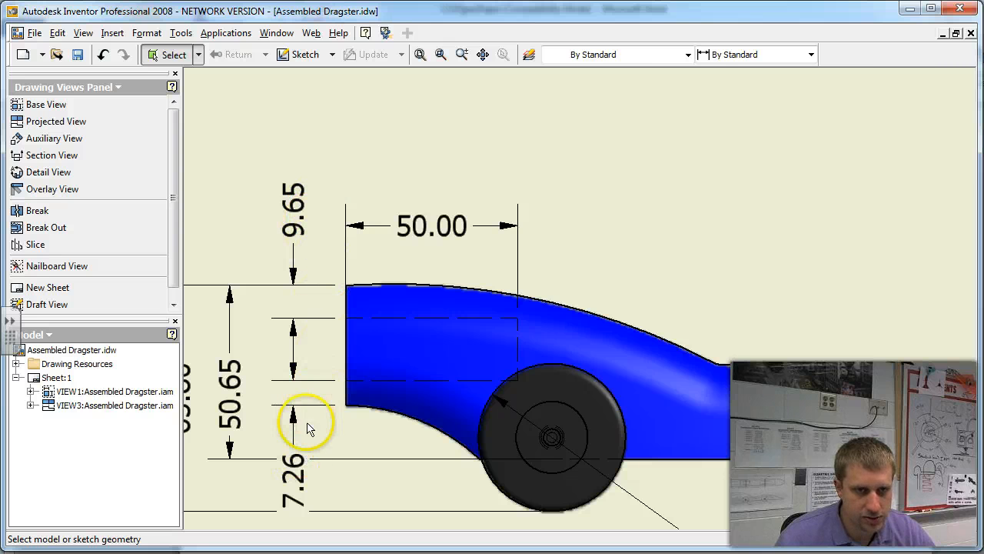
pyautogui.scroll(5, 328, 416)
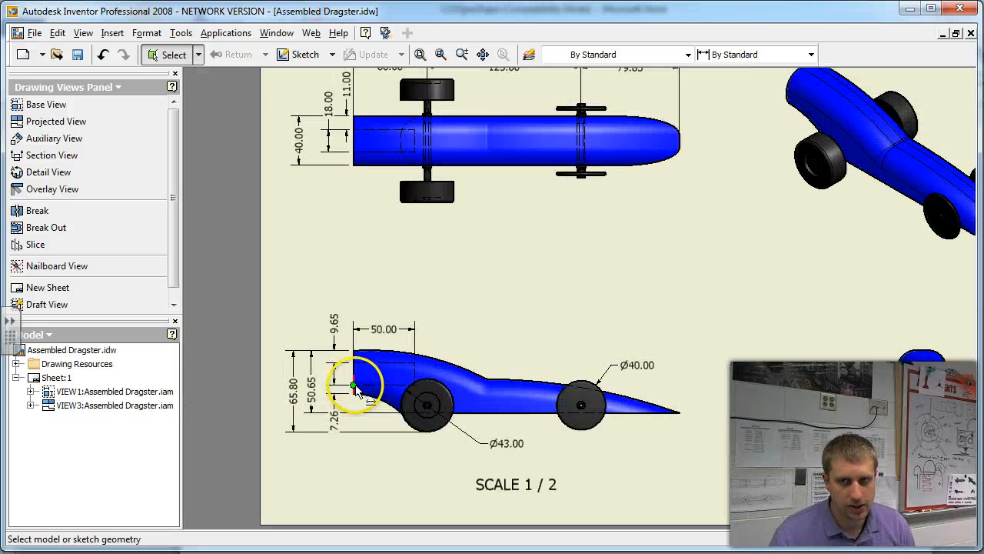
pyautogui.scroll(-5, 829, 367)
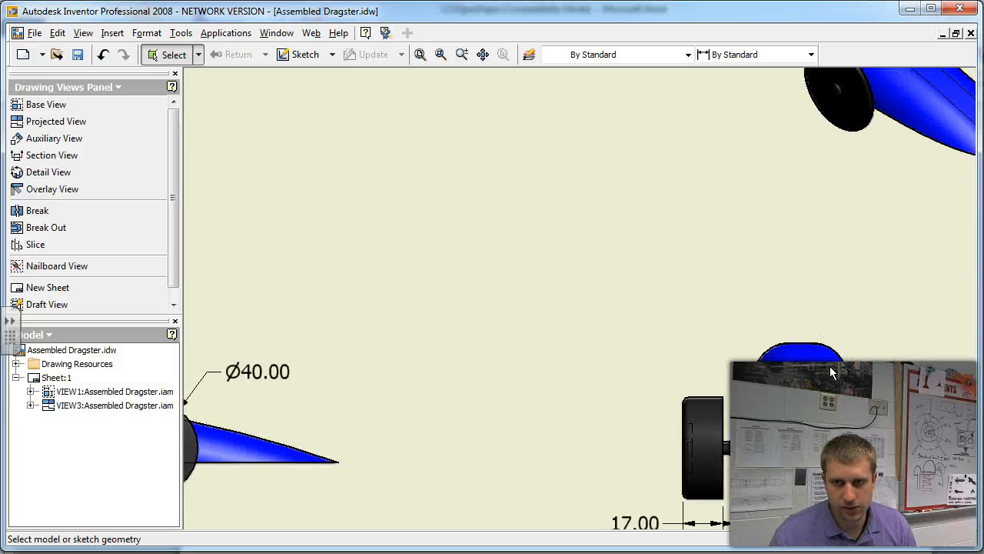
pyautogui.scroll(-1, 830, 366)
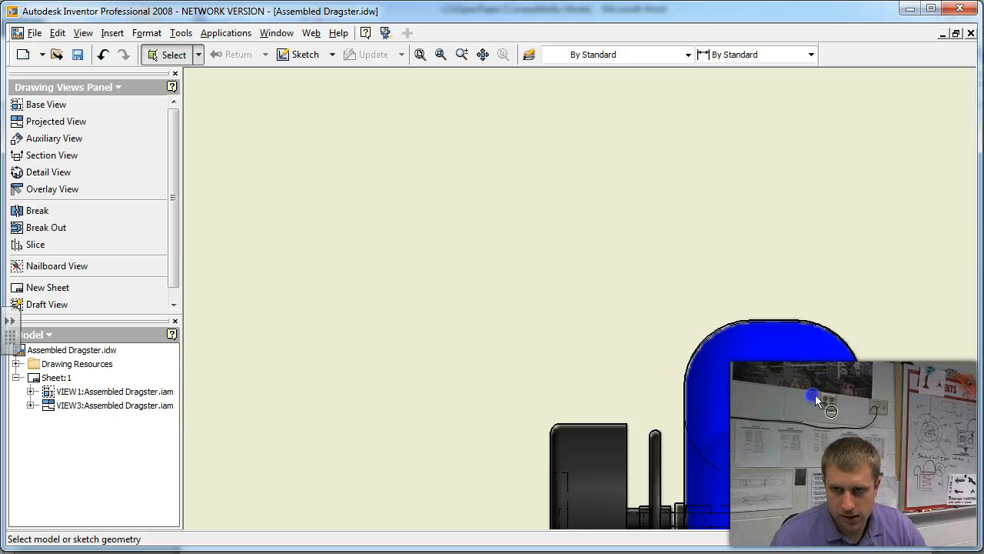
pyautogui.click(813, 392)
pyautogui.click(861, 402)
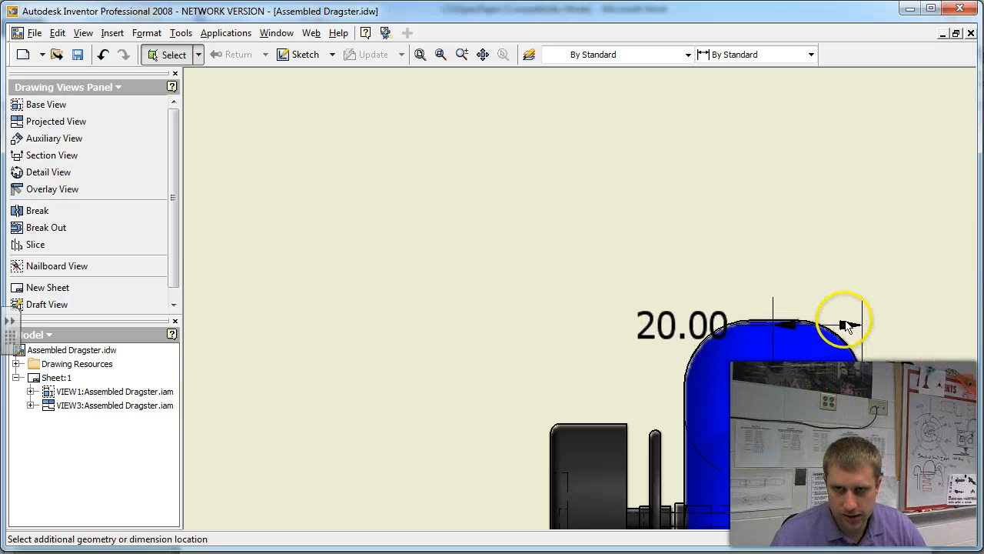
pyautogui.press('Escape')
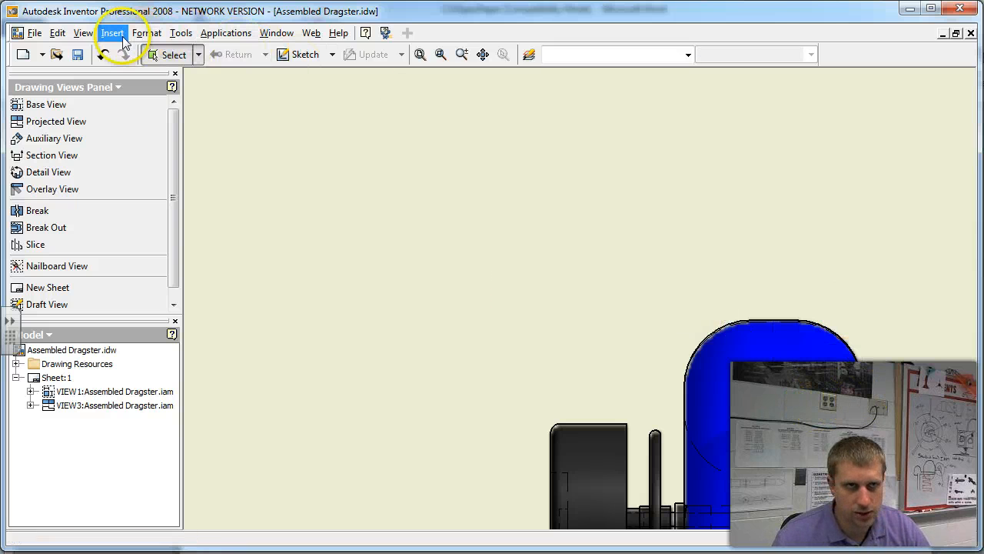
pyautogui.click(180, 33)
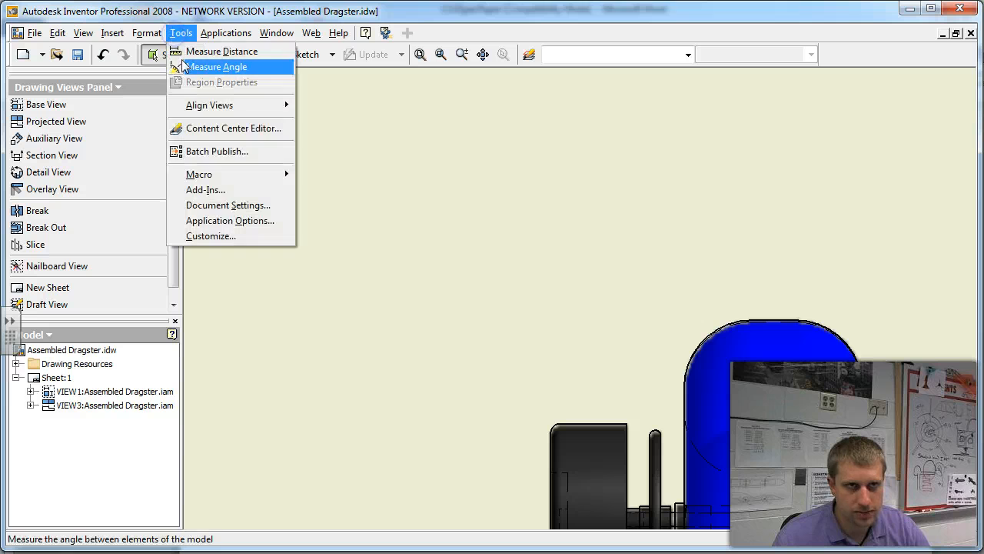
pyautogui.click(188, 53)
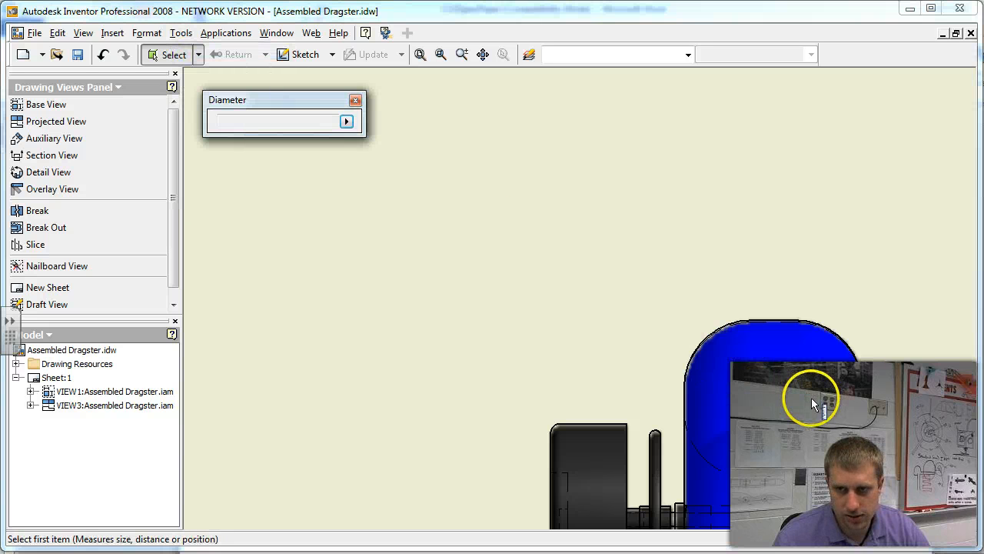
pyautogui.click(356, 100)
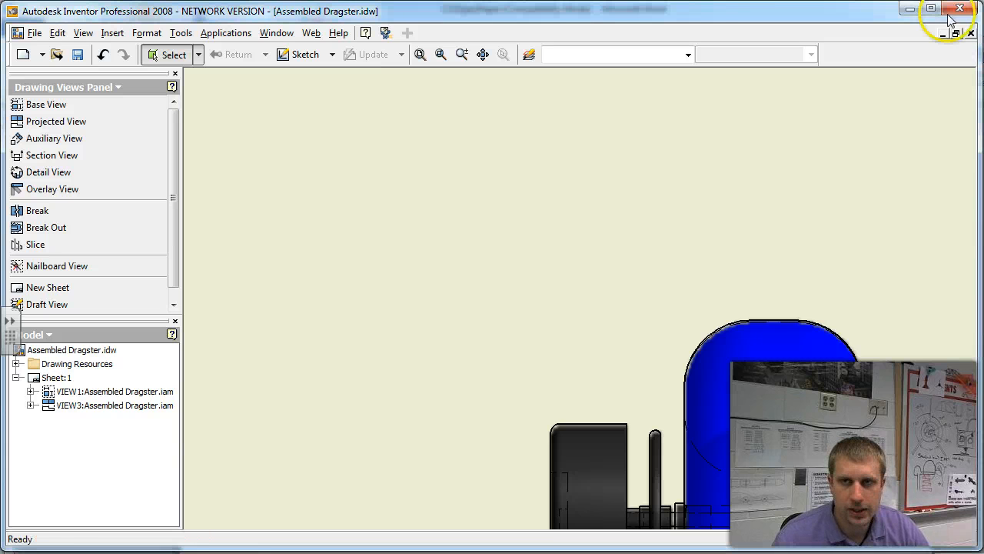
# Check the body around both axle holes in the top view against the Word checklist's flat-area requirement for wheel movement.
pyautogui.scroll(-5, 615, 274)
pyautogui.scroll(2, 484, 104)
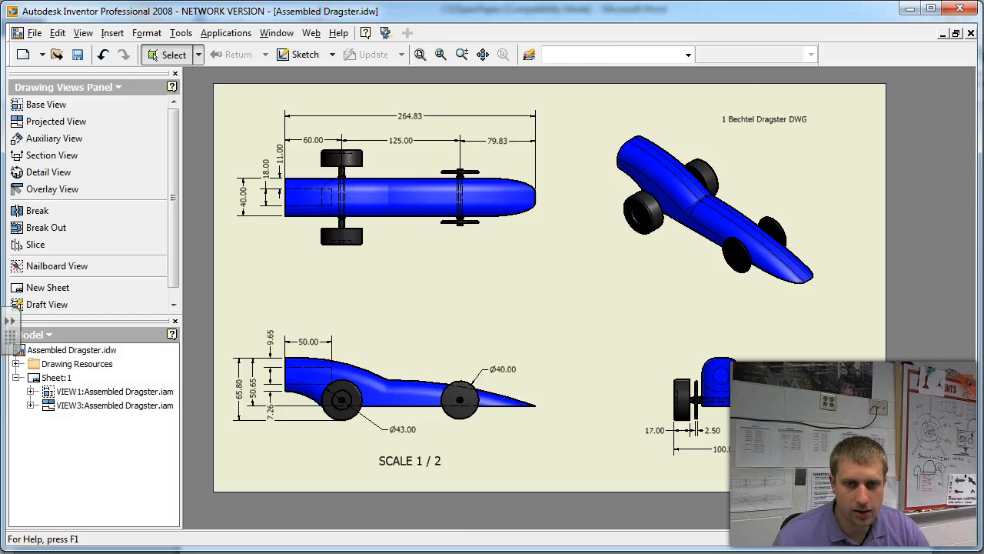
pyautogui.hotkey('alt', 'Tab')
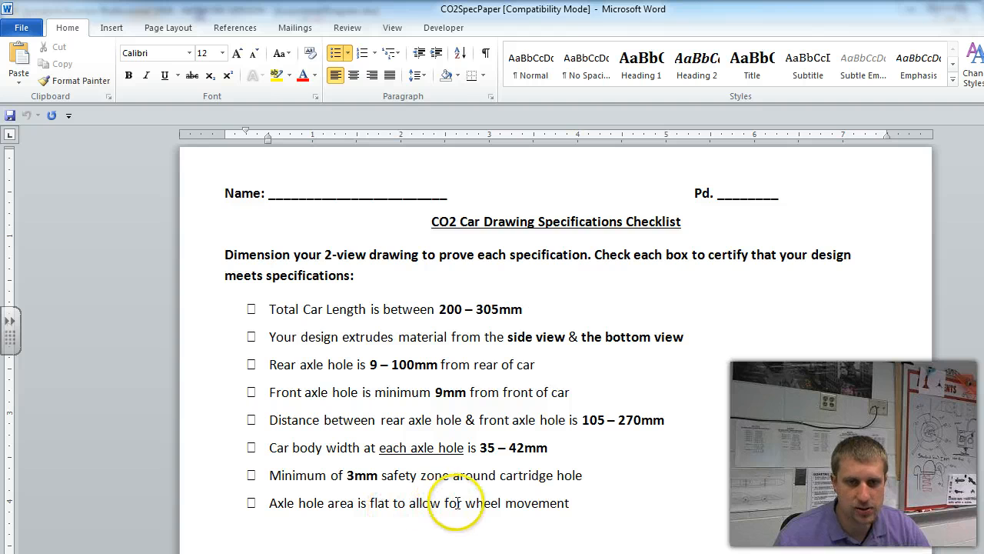
pyautogui.hotkey('alt', 'Tab')
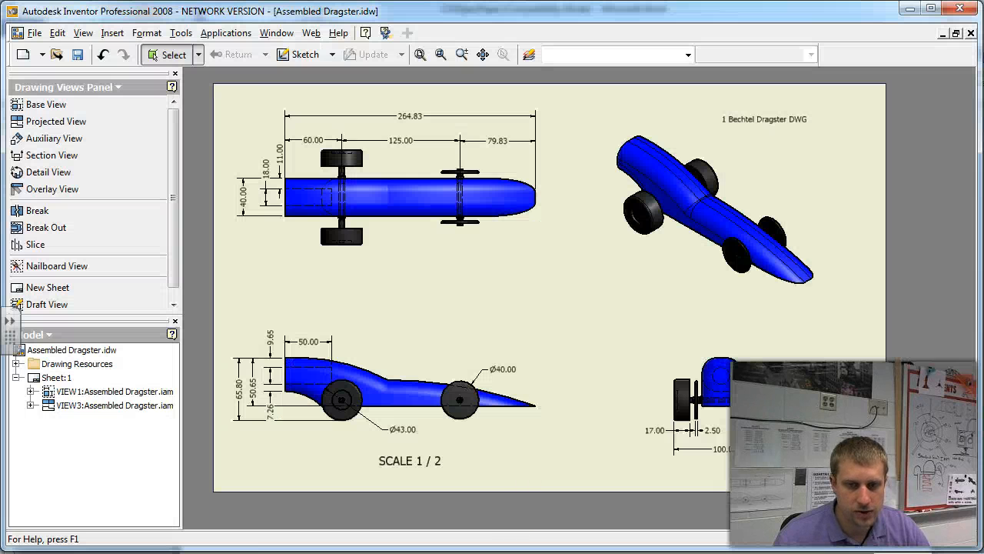
pyautogui.scroll(-1, 334, 228)
pyautogui.scroll(5, 342, 202)
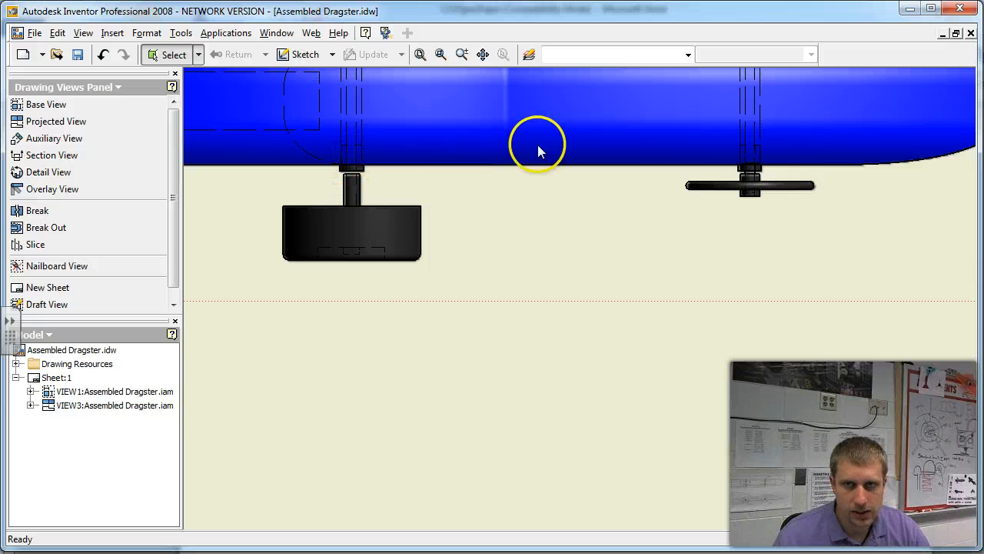
pyautogui.scroll(-5, 742, 231)
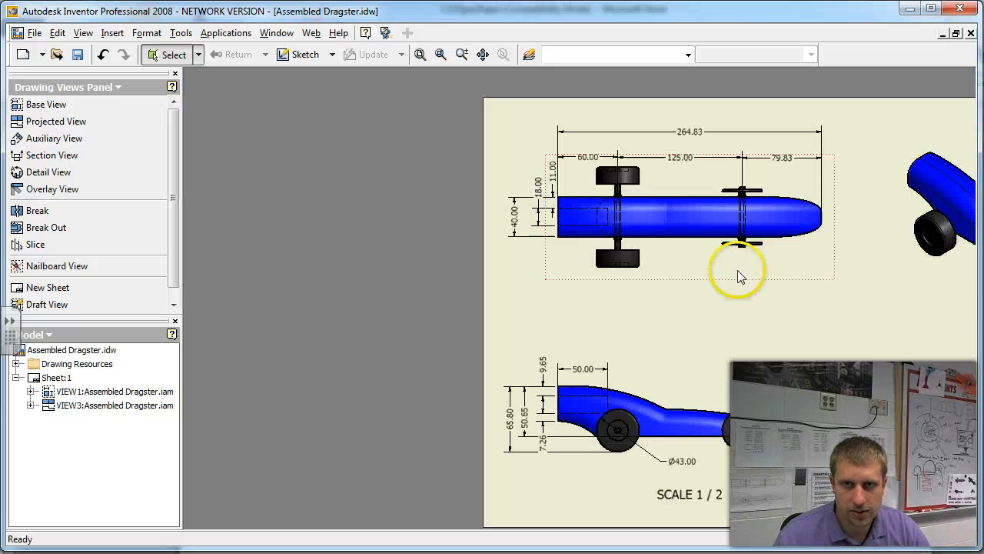
pyautogui.scroll(-1, 739, 276)
pyautogui.click(748, 189)
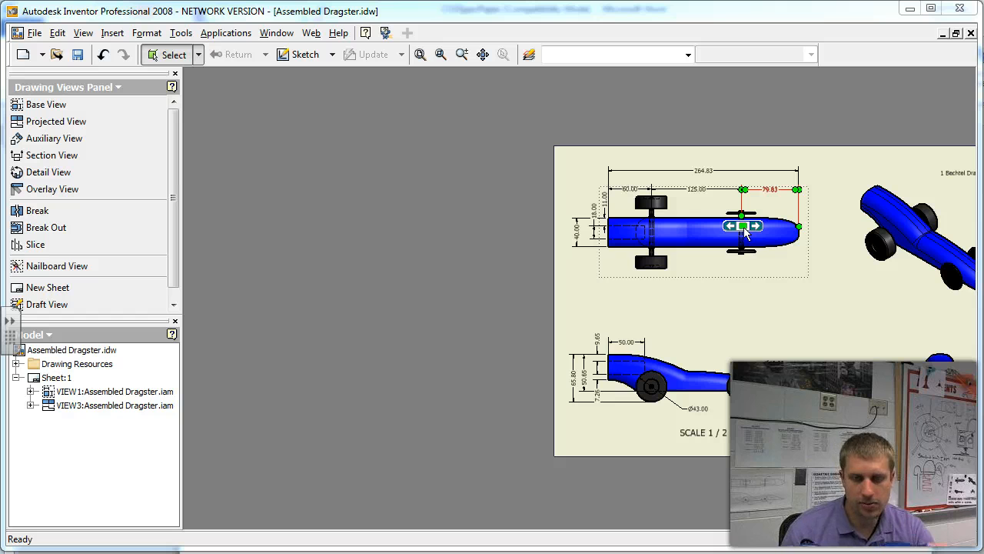
pyautogui.scroll(3, 653, 250)
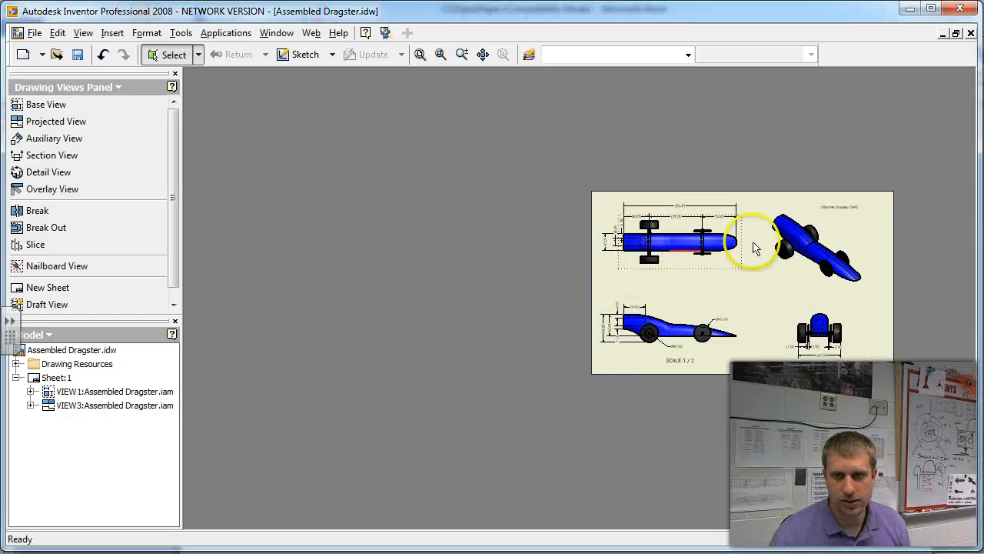
pyautogui.scroll(-2, 800, 244)
pyautogui.scroll(3, 831, 241)
pyautogui.scroll(-4, 869, 269)
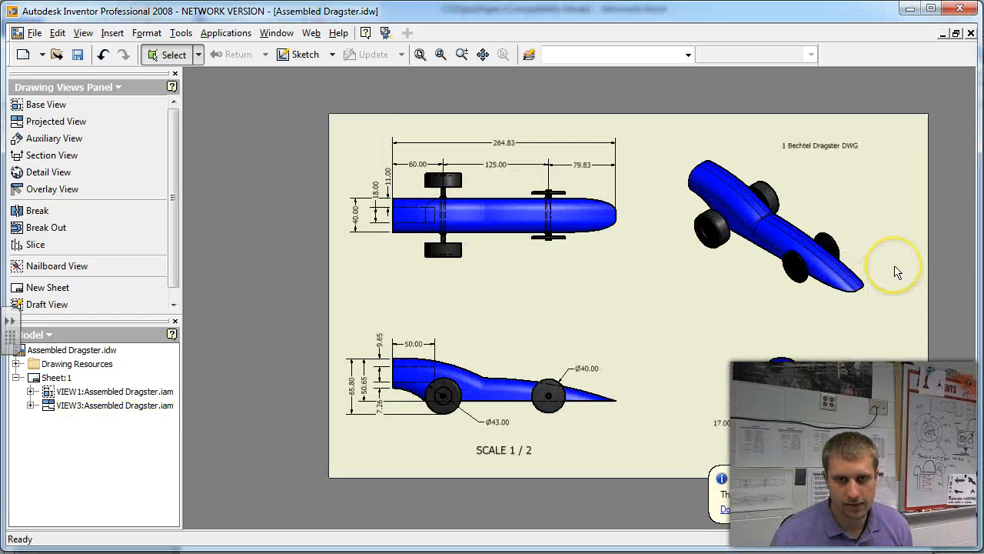